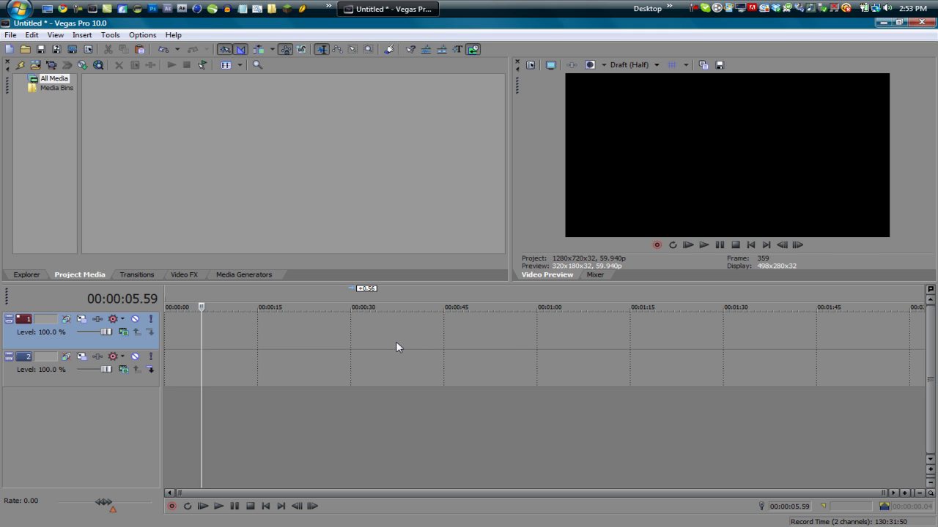
- Drag several time selections on the timeline, ending with a selection from 0:32 to 0:56
drag(359, 340, 427, 339)
click(481, 337)
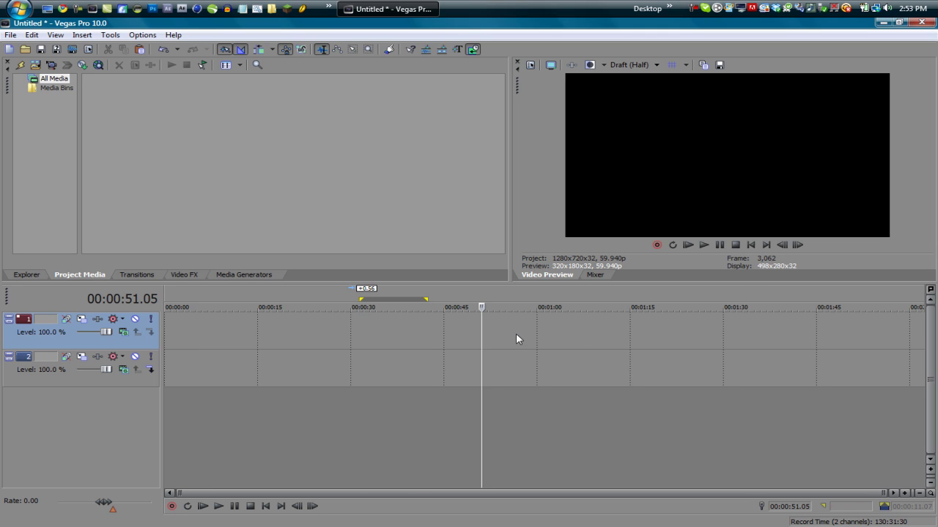
drag(285, 334, 482, 337)
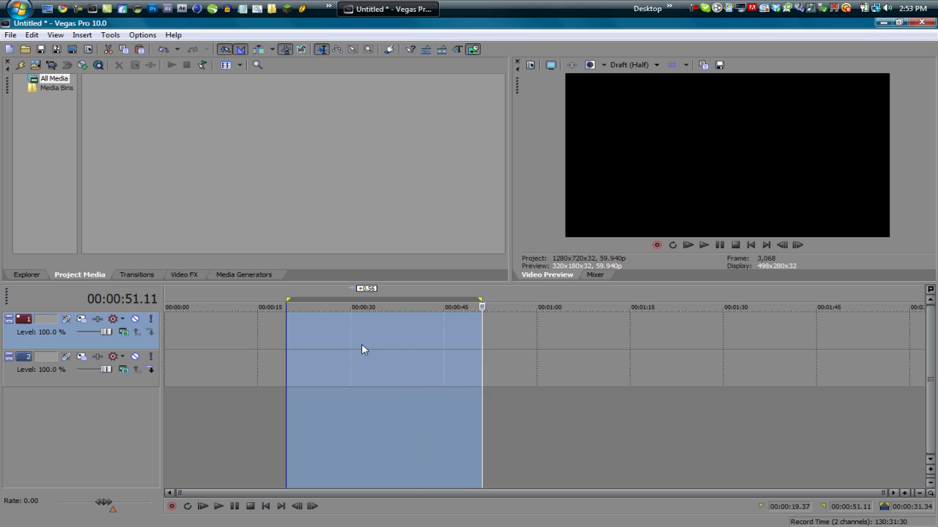
drag(362, 349, 524, 321)
- Return the playhead to 00:00:00.00 and extend the loop region back to the project start
click(583, 395)
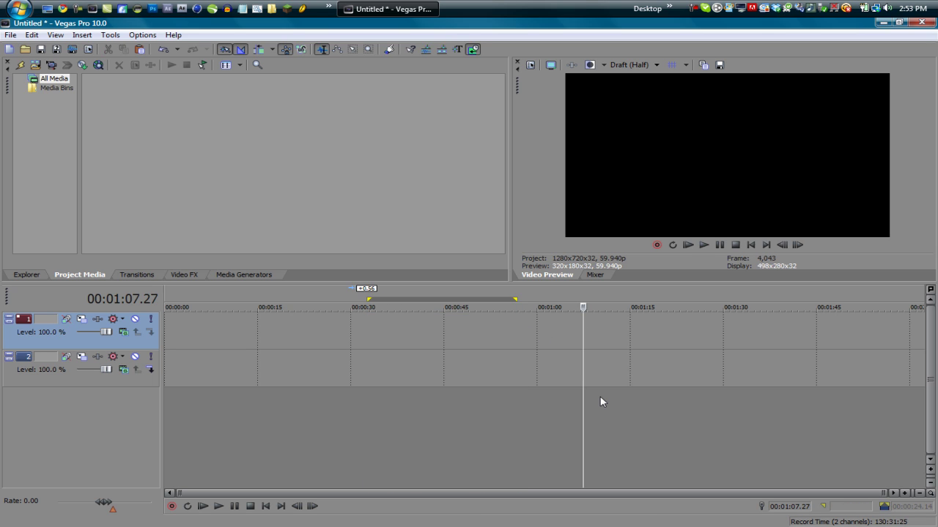
click(266, 506)
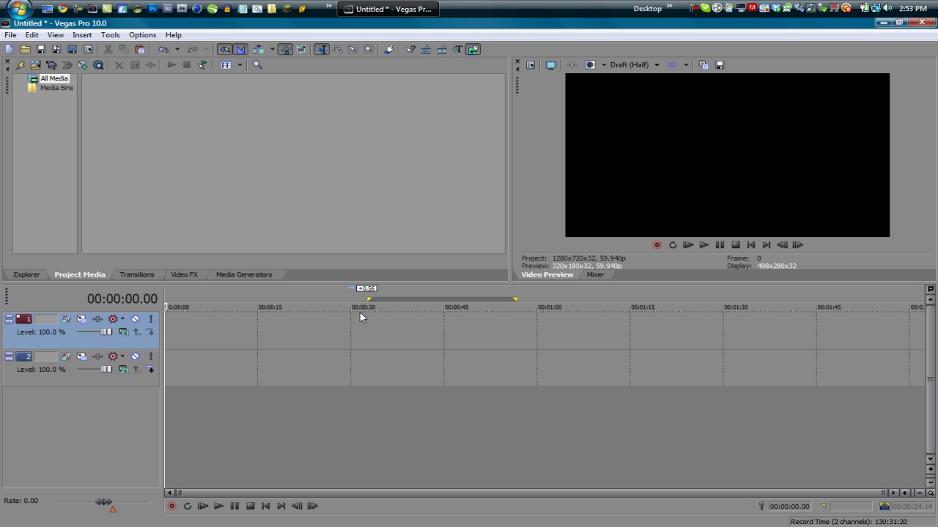
drag(369, 299, 114, 303)
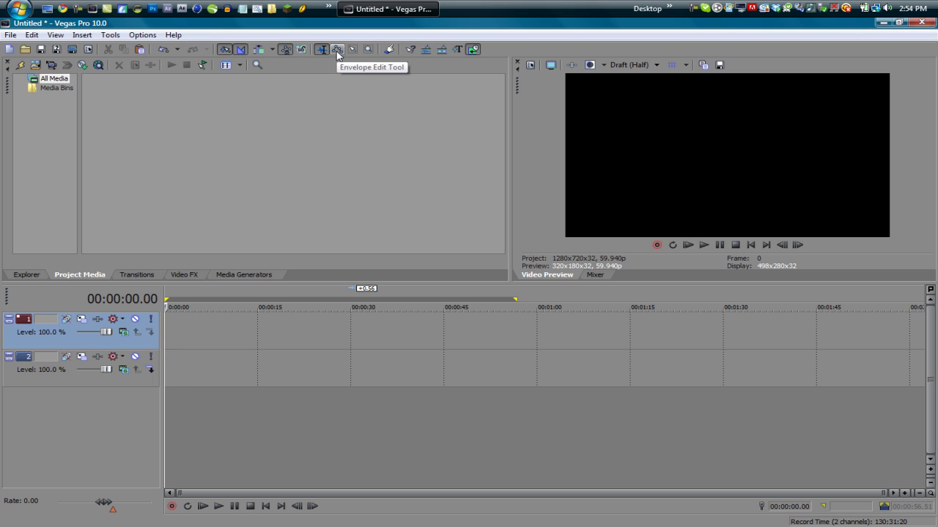
- Add a Mute envelope to track 1 from its header's Insert/Remove Envelope menu
right_click(135, 339)
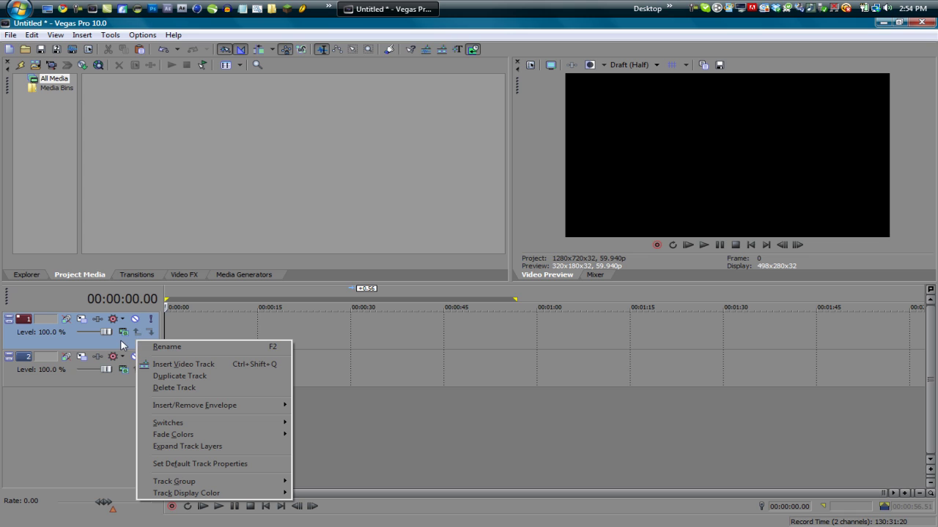
mouse_move(176, 406)
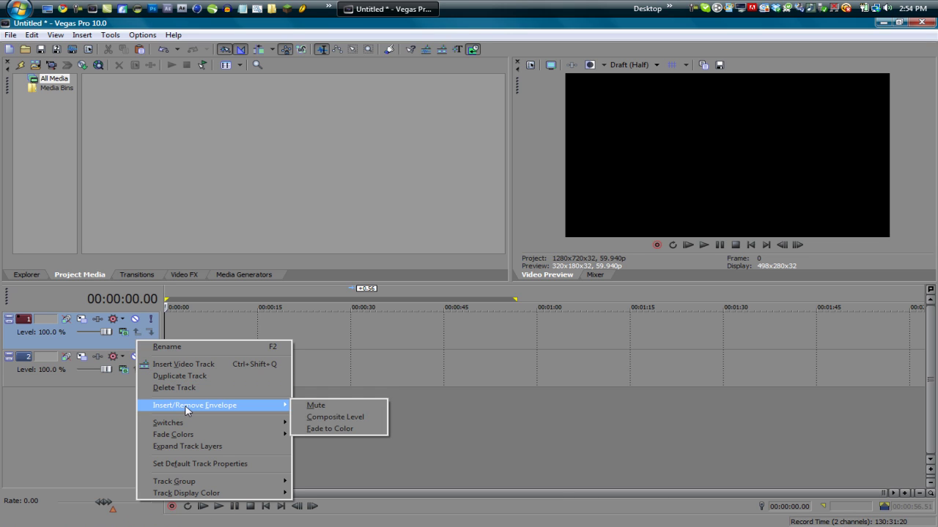
click(316, 405)
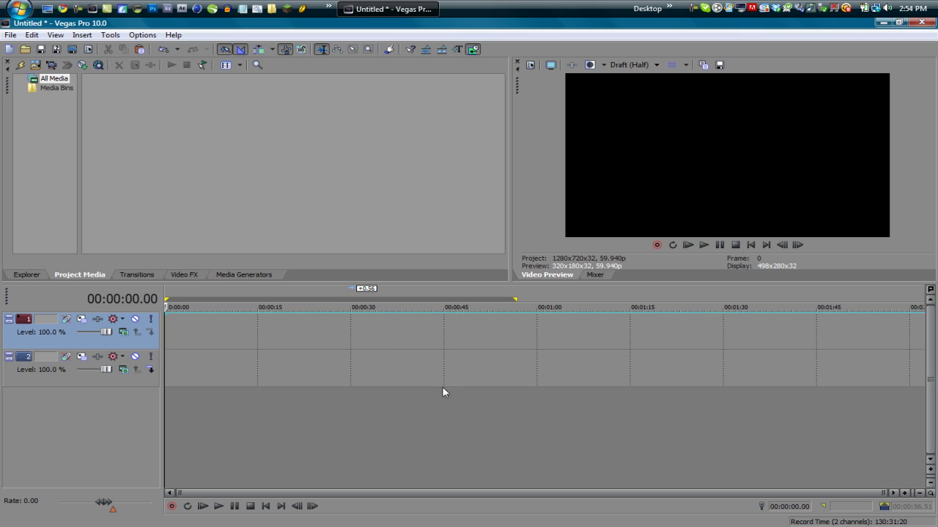
- Add an envelope point at 00:00:28.07 and pull the envelope after it down to mute
drag(389, 315, 477, 318)
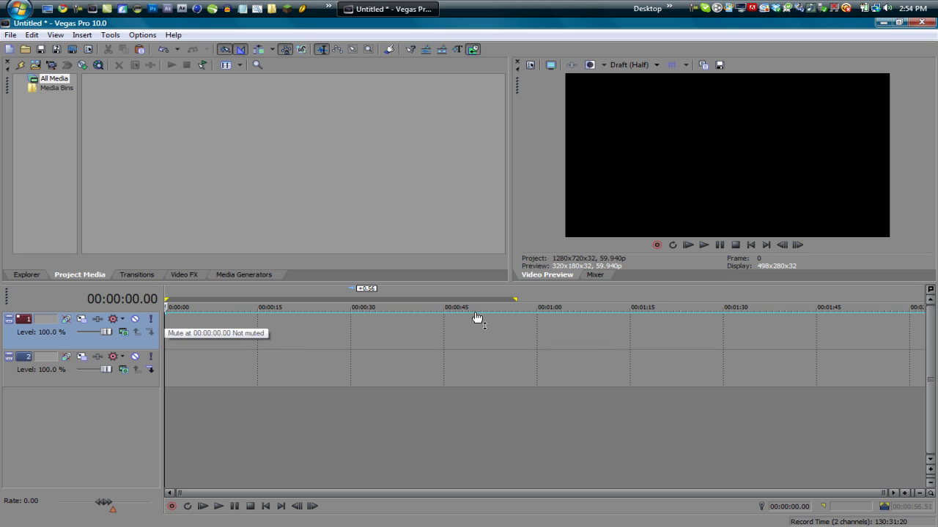
double_click(339, 318)
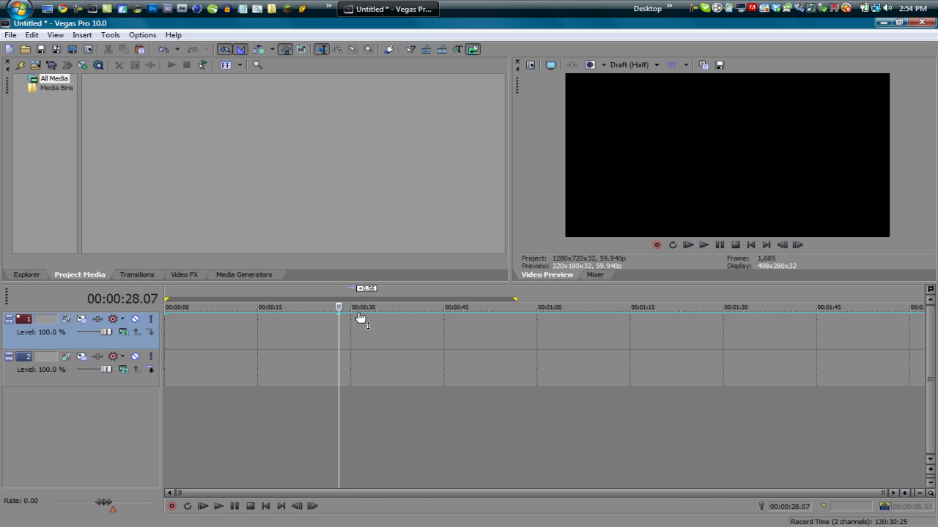
drag(339, 319, 370, 308)
click(337, 49)
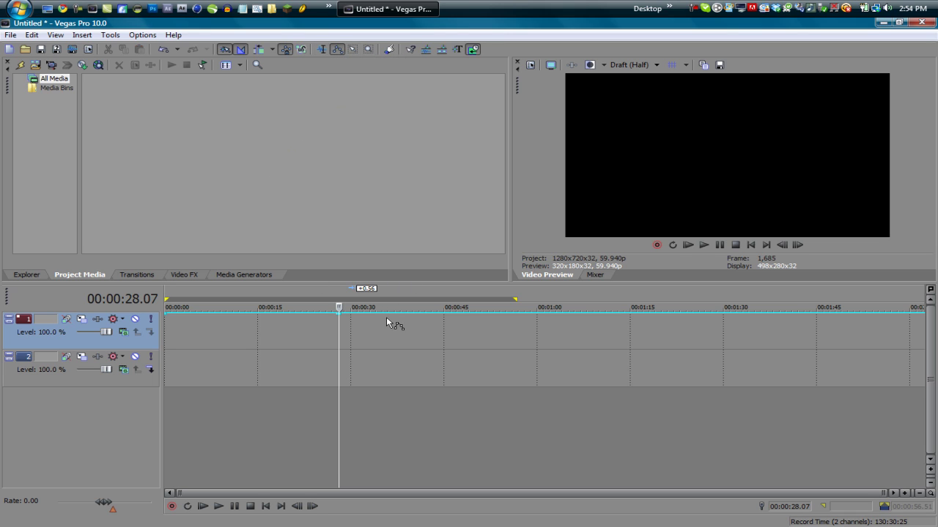
drag(395, 317, 425, 359)
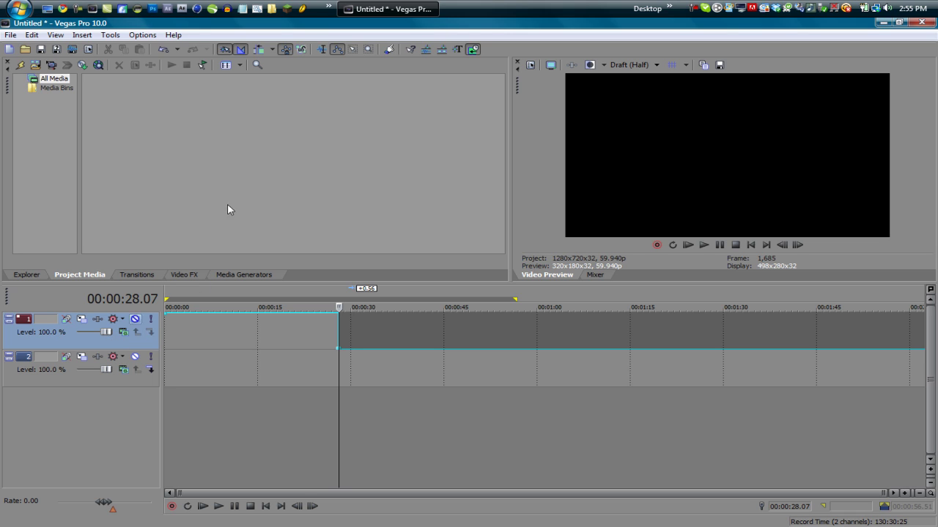
- Delete the muted track 1 in Normal Edit mode
click(320, 49)
key(Delete)
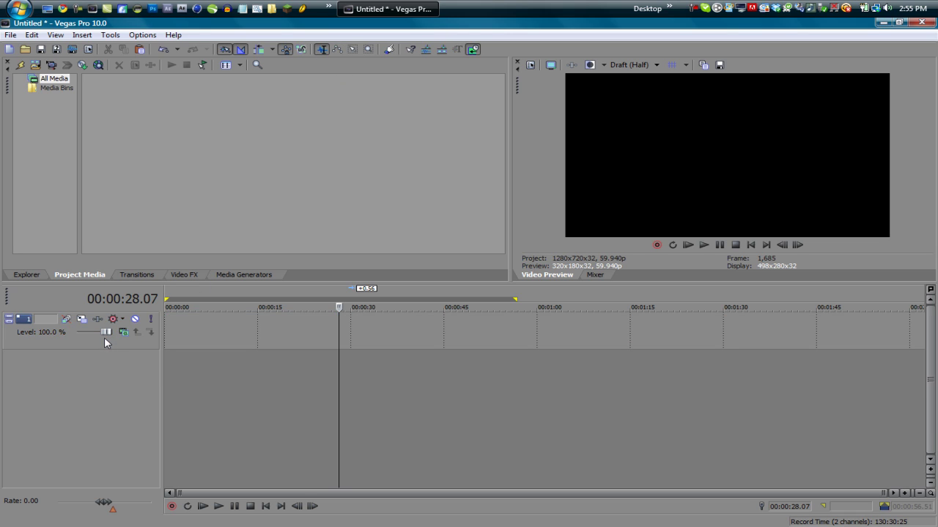
click(353, 50)
click(320, 49)
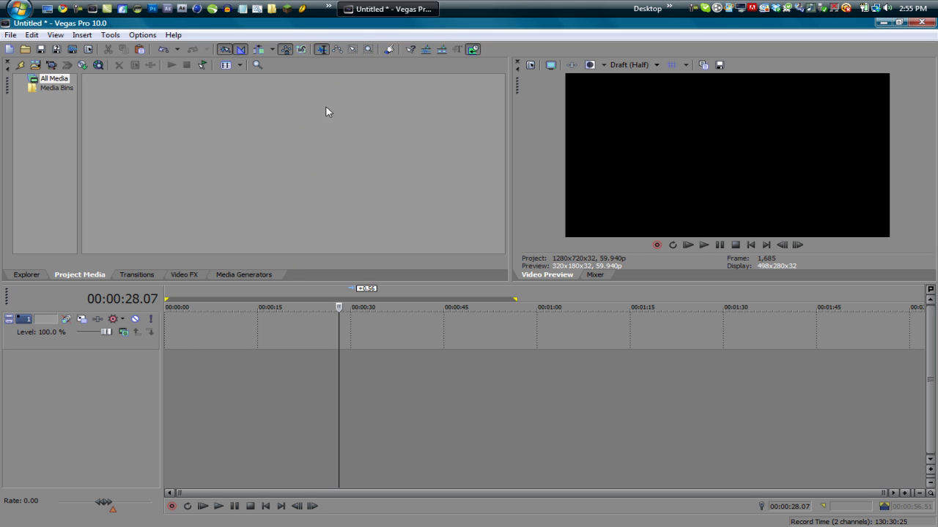
- Insert an empty event at 0:28 and stretch it out to about 1:35
right_click(354, 322)
click(396, 425)
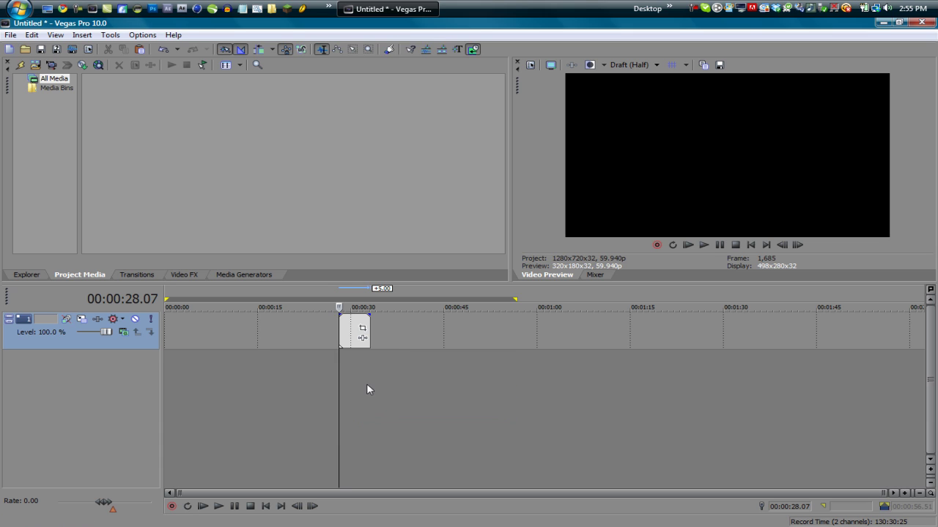
drag(370, 332, 773, 331)
- Split the long empty event with S at about nine points from 0:32 through 1:33.22, then deselect
click(365, 325)
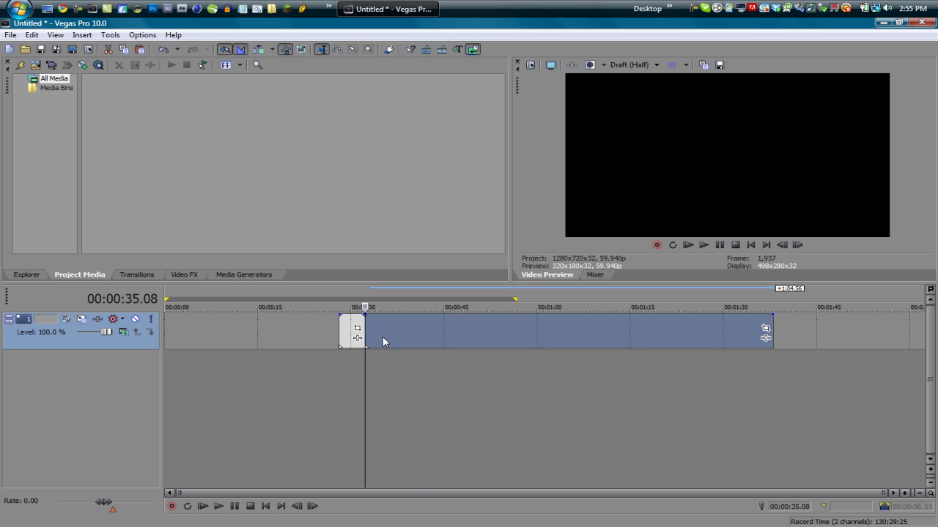
click(383, 337)
key(s)
click(419, 338)
key(s)
click(463, 337)
key(s)
click(498, 336)
key(s)
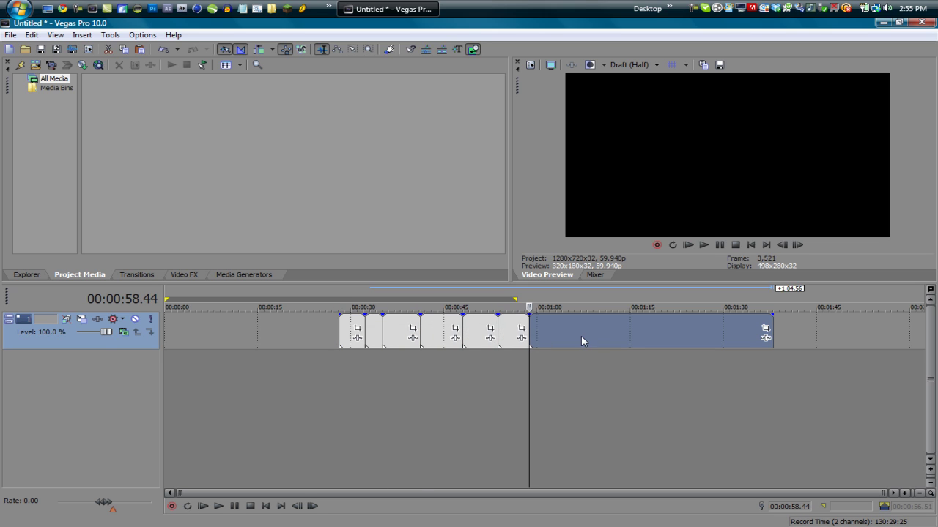
click(581, 336)
key(s)
click(623, 336)
key(s)
click(653, 336)
key(s)
click(700, 336)
key(s)
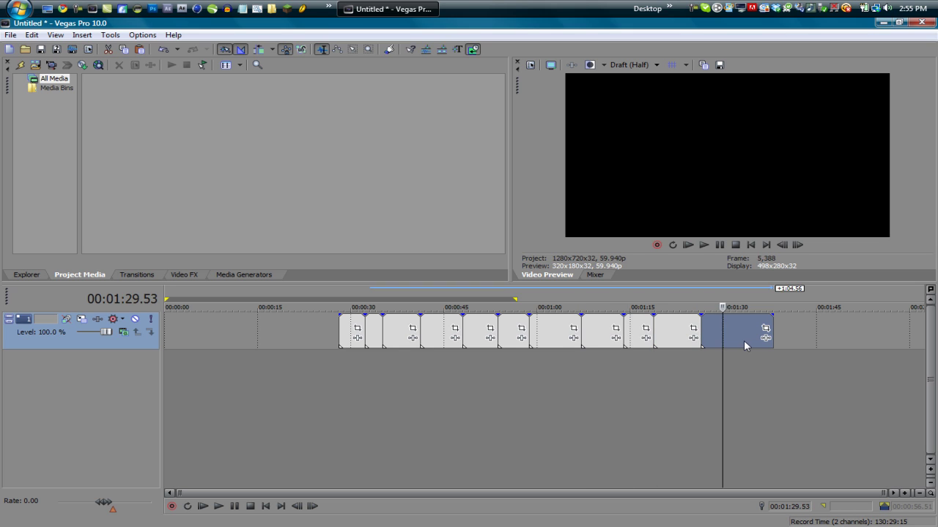
click(743, 341)
key(s)
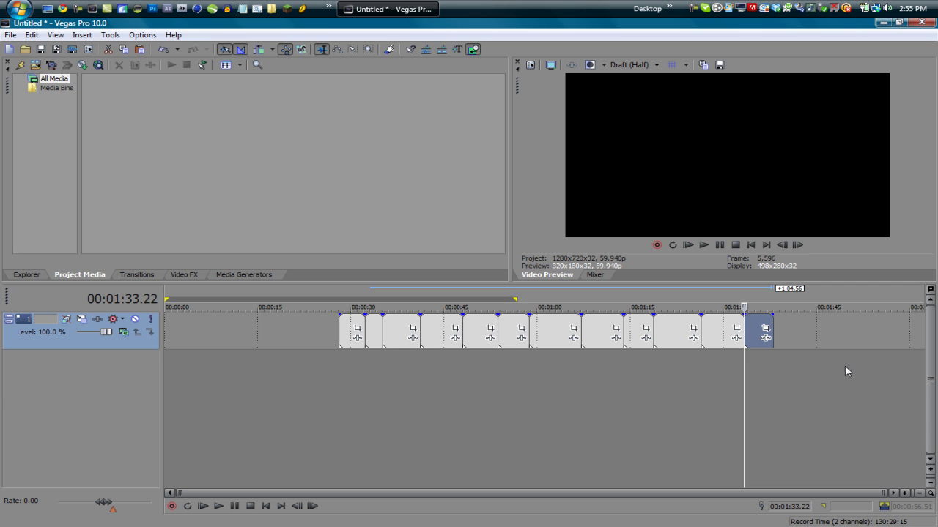
click(822, 339)
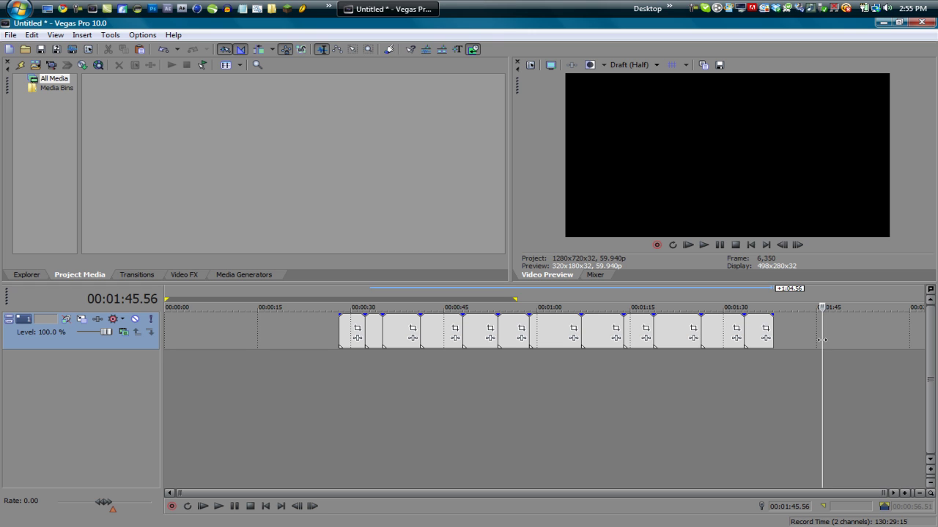
- Inspect the first event's context menu, close it, and move the playhead to 00:00:17.06
right_click(353, 338)
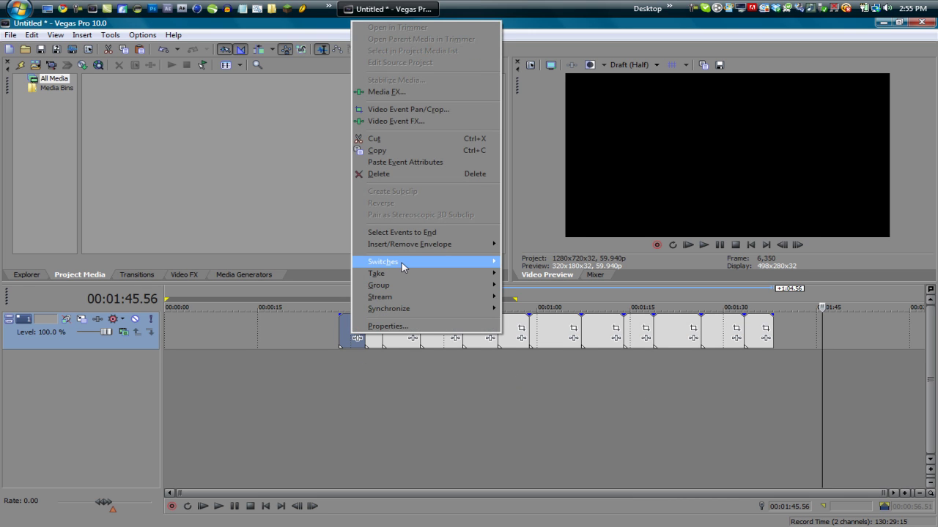
mouse_move(403, 265)
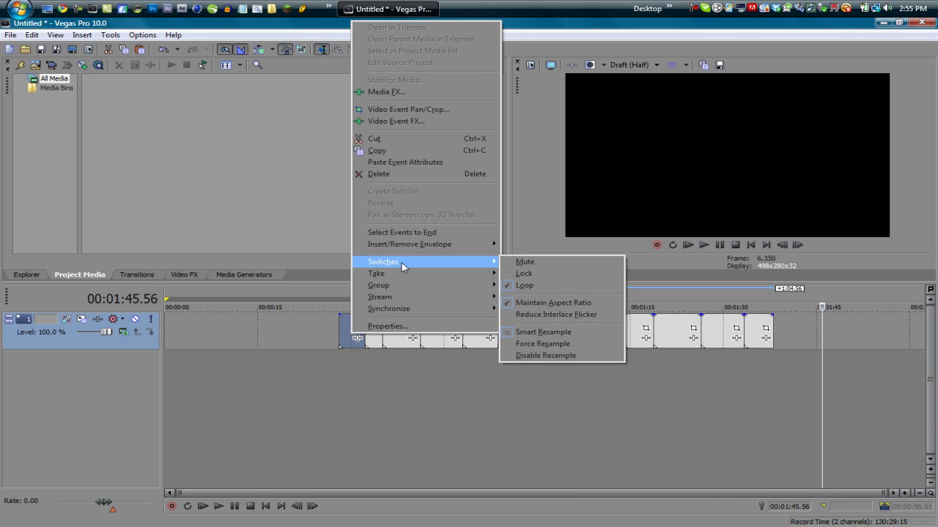
click(349, 373)
click(270, 355)
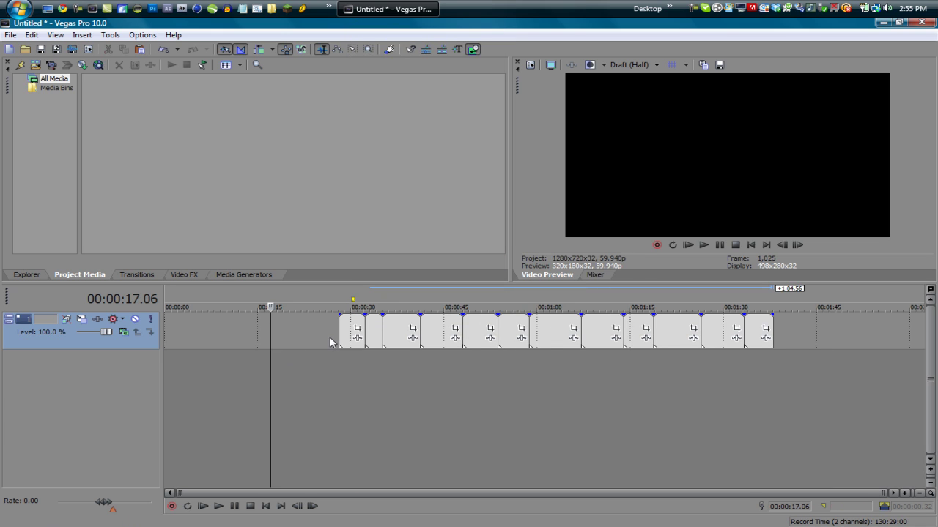
- Select all split events and apply Edit > Switches > Disable Resample
click(353, 50)
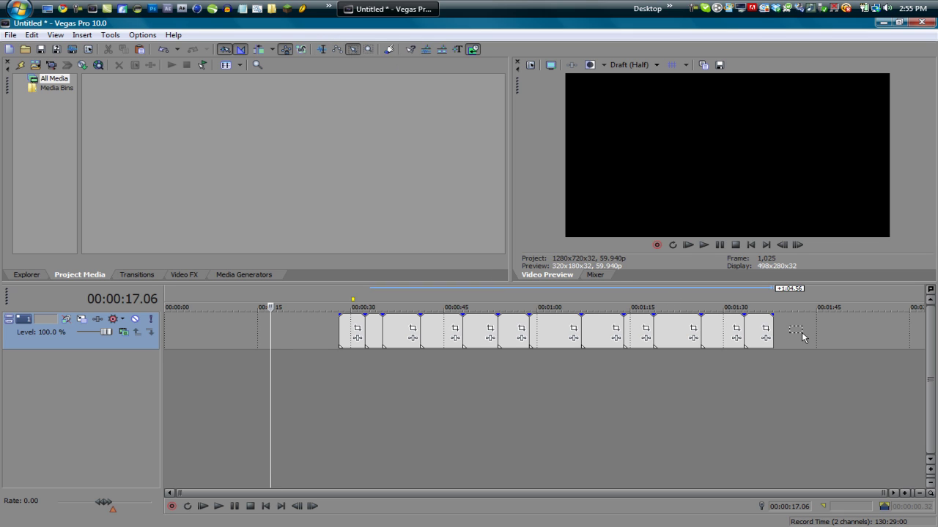
drag(802, 332, 300, 328)
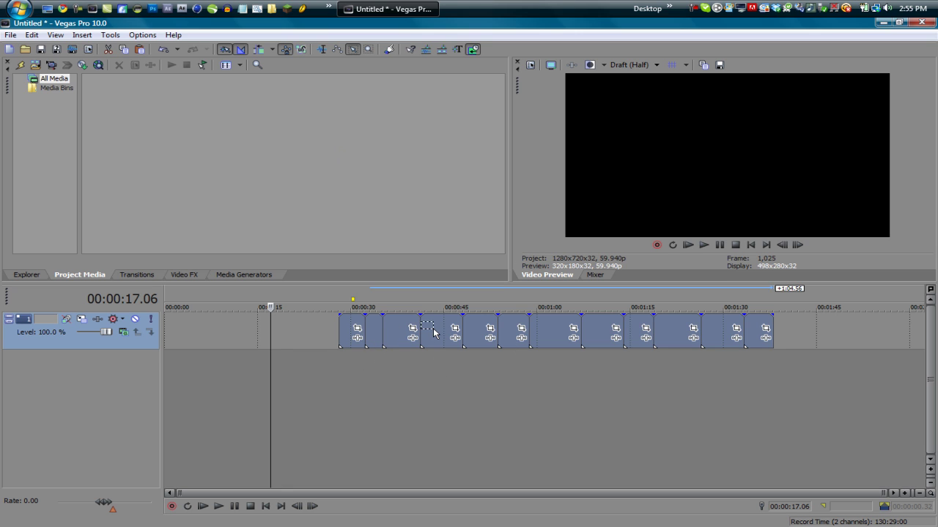
click(31, 34)
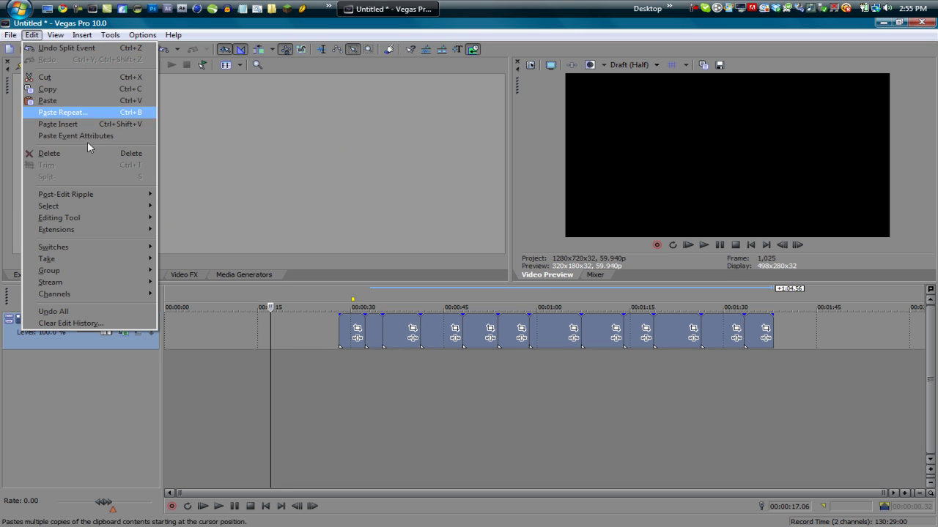
mouse_move(59, 249)
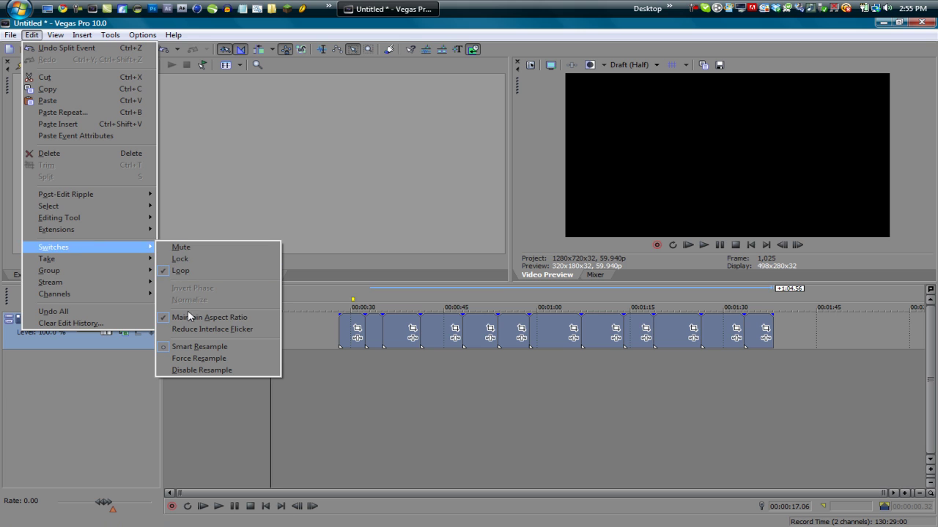
click(192, 370)
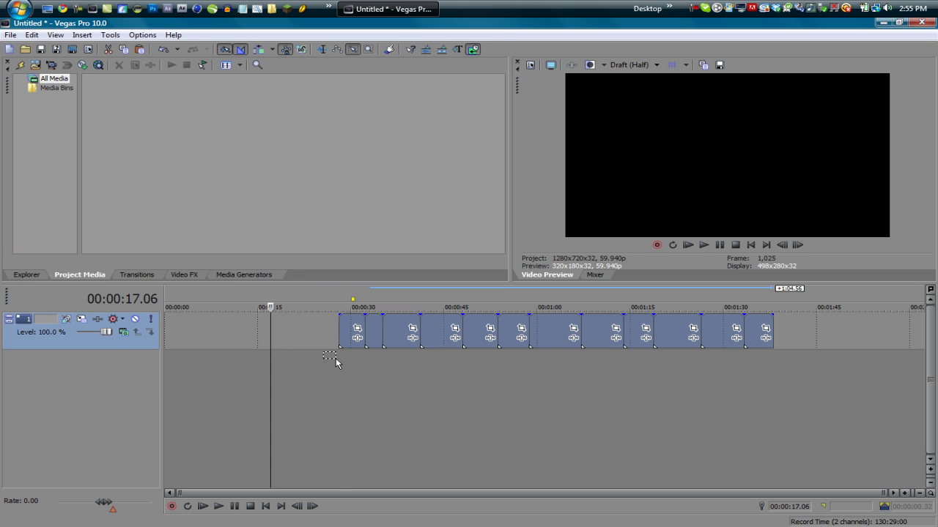
- Check the Switches submenu on the first and a later event to confirm Disable Resample
click(343, 337)
right_click(352, 339)
mouse_move(412, 266)
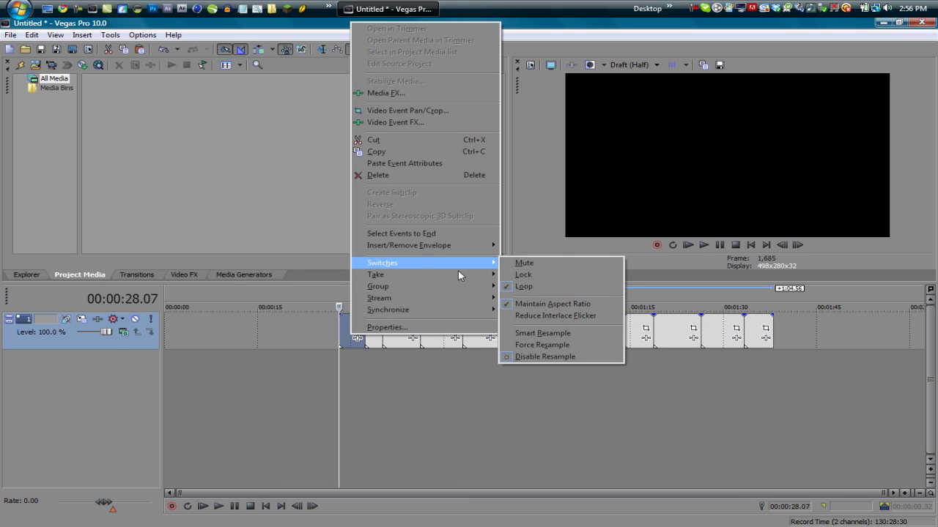
right_click(734, 342)
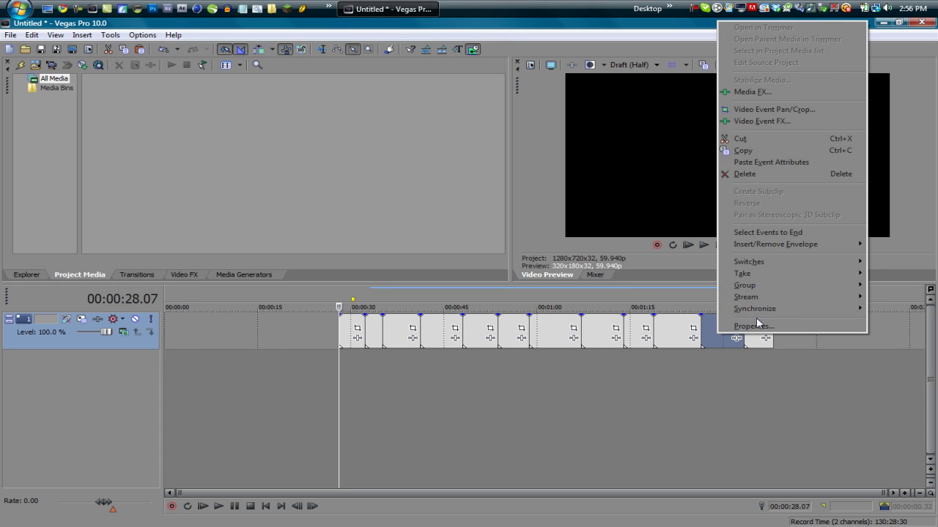
mouse_move(762, 262)
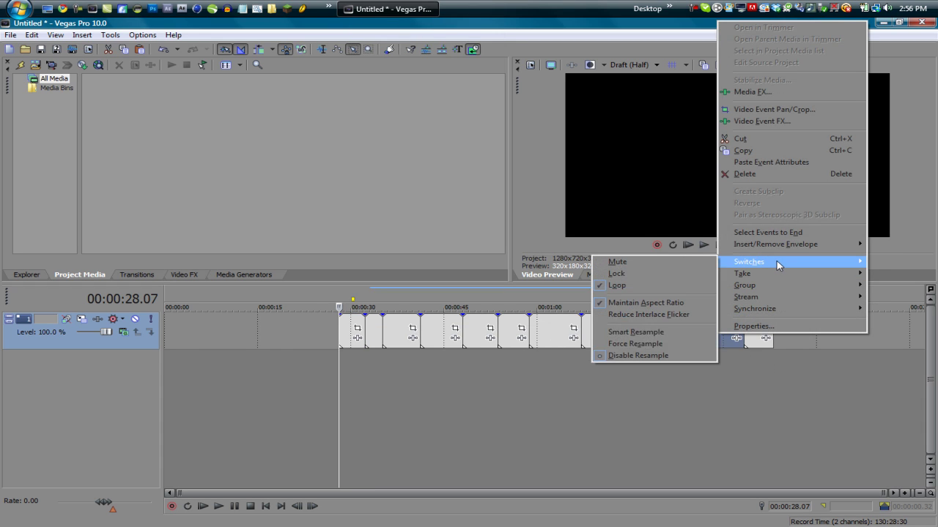
click(532, 472)
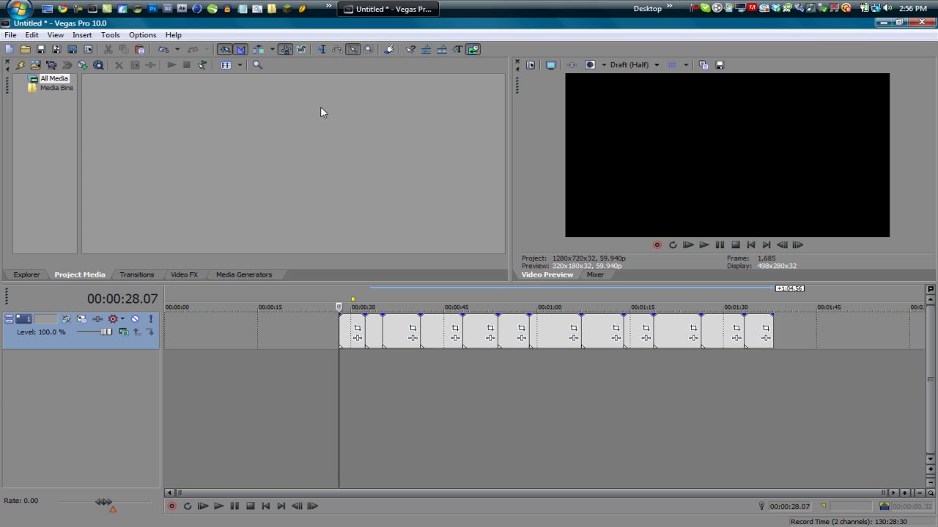
- Ctrl-click the first three events, then Shift-click from the first to the last event to select all
click(322, 49)
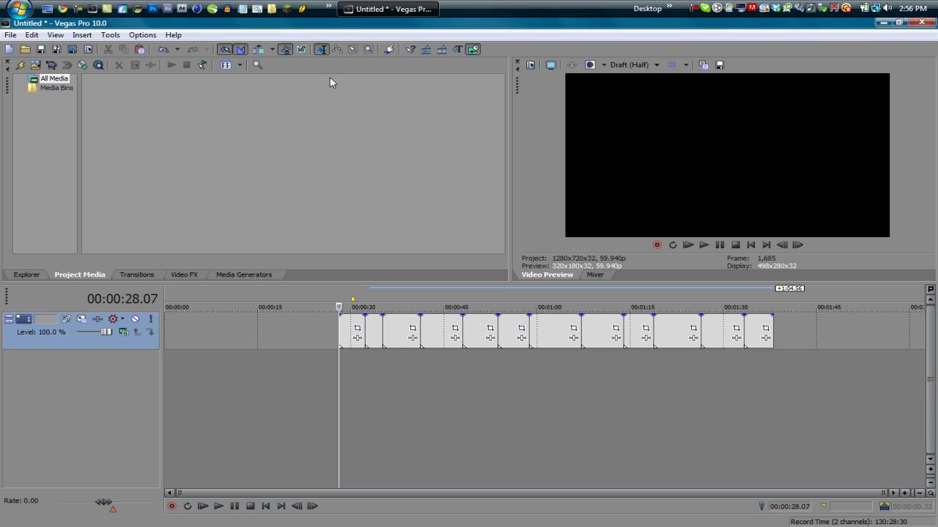
click(344, 331)
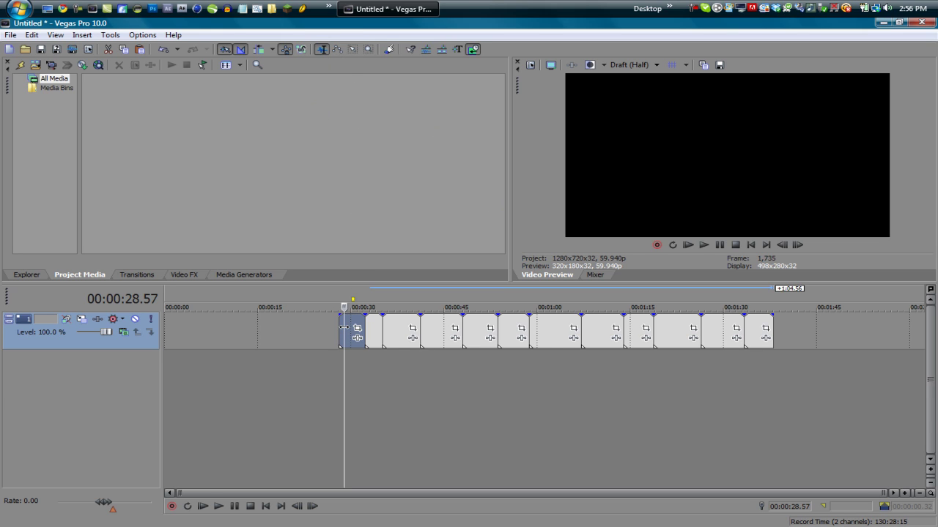
ctrl+click(379, 343)
ctrl+click(395, 341)
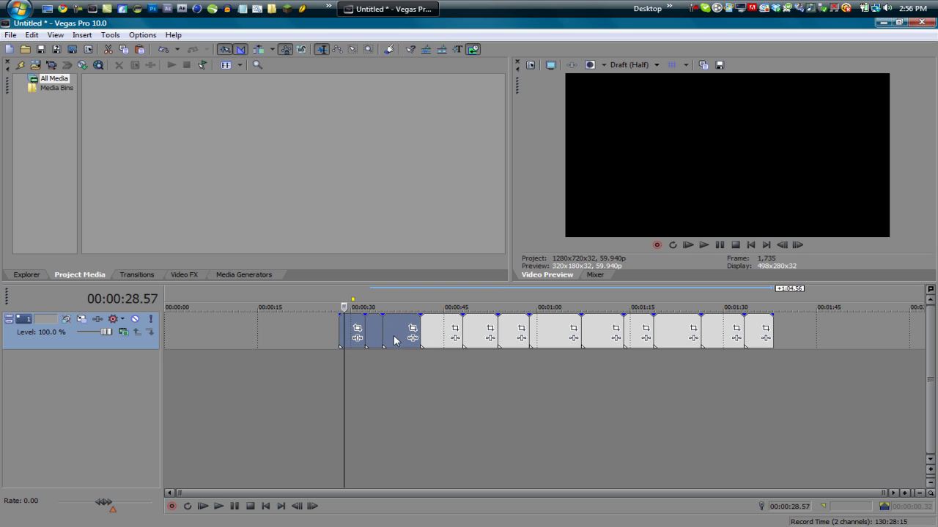
click(267, 335)
click(345, 333)
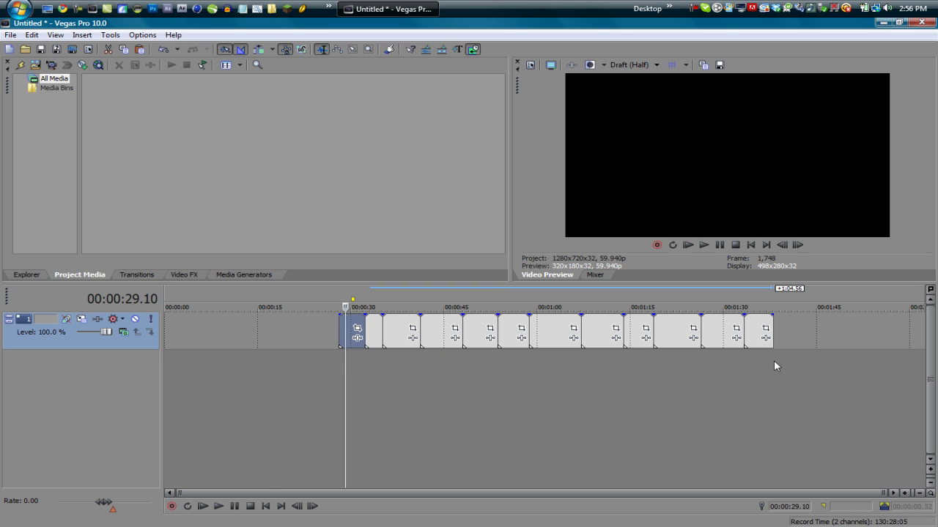
shift+click(749, 340)
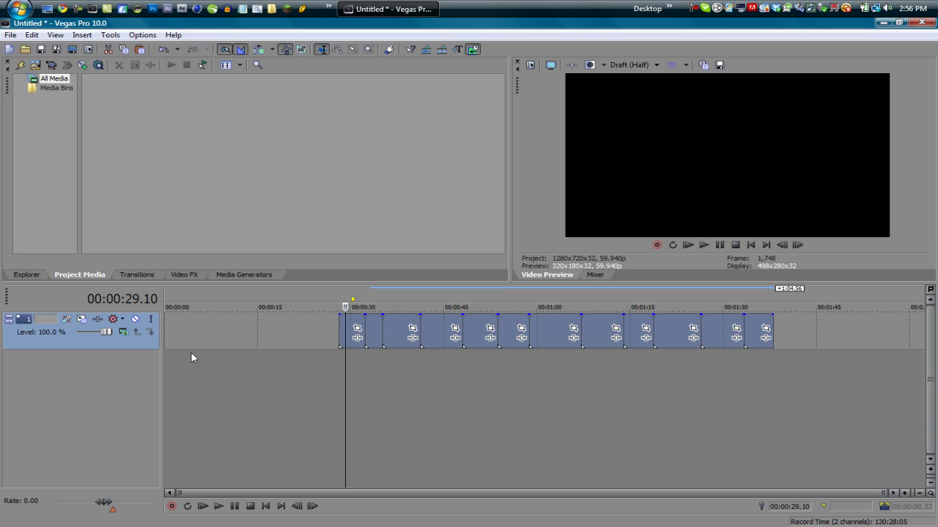
click(352, 49)
- Insert a new video track above and drag an event up onto it
click(312, 324)
click(326, 48)
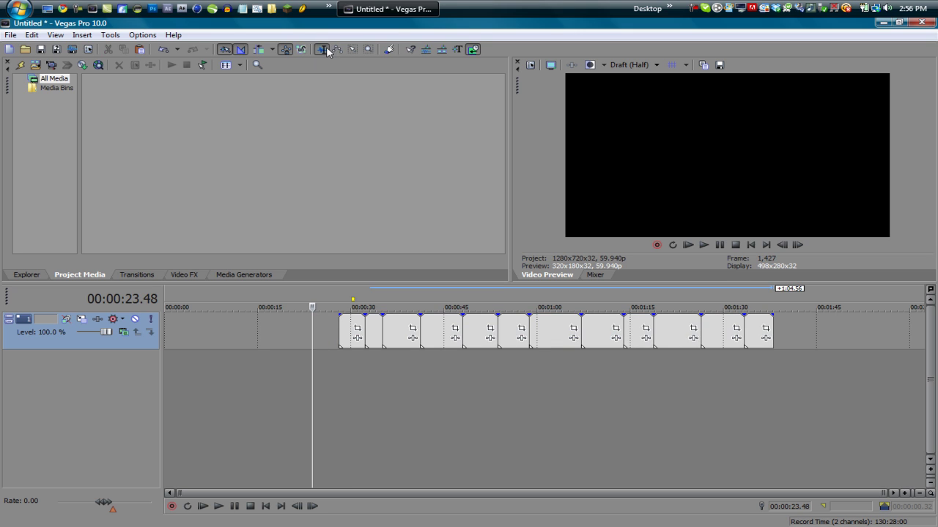
right_click(331, 367)
click(356, 398)
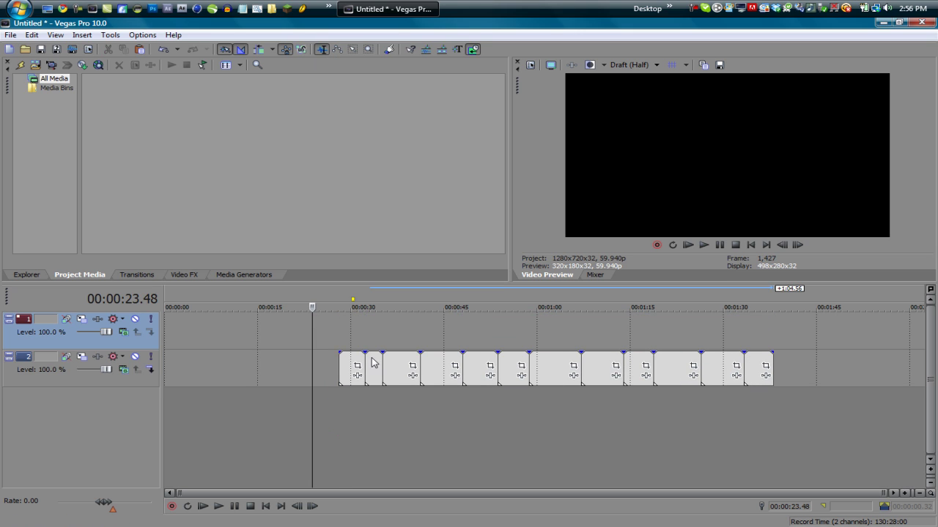
click(374, 366)
drag(366, 343, 342, 334)
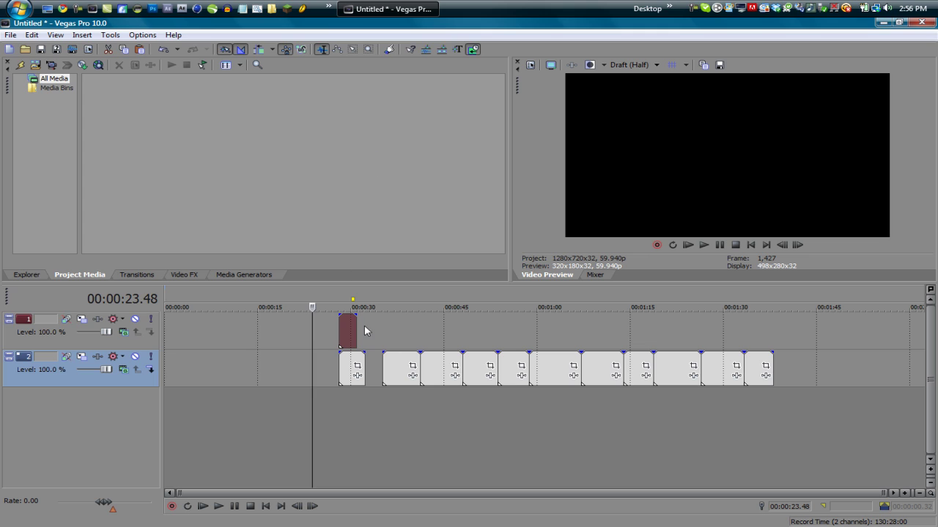
- Select events at 00:00:28 across both tracks with the Selection Edit Tool
click(382, 339)
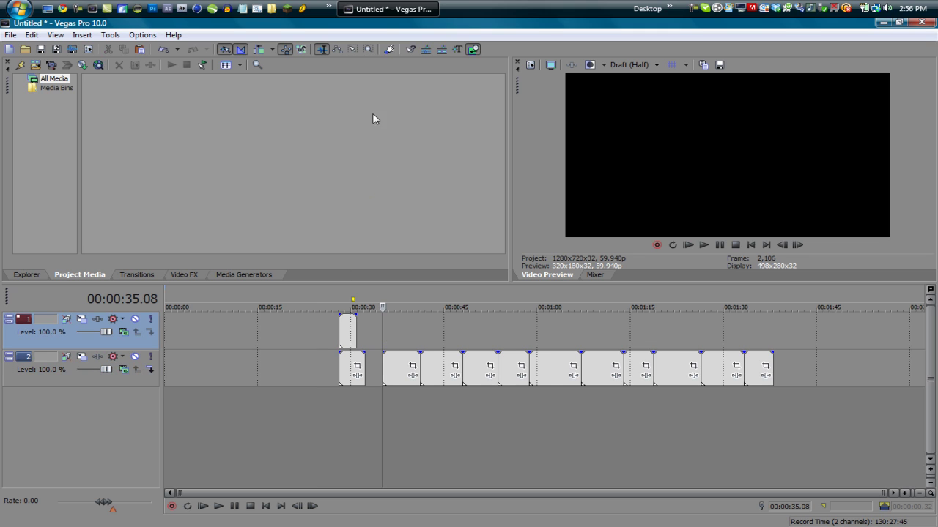
click(352, 51)
drag(339, 359, 352, 400)
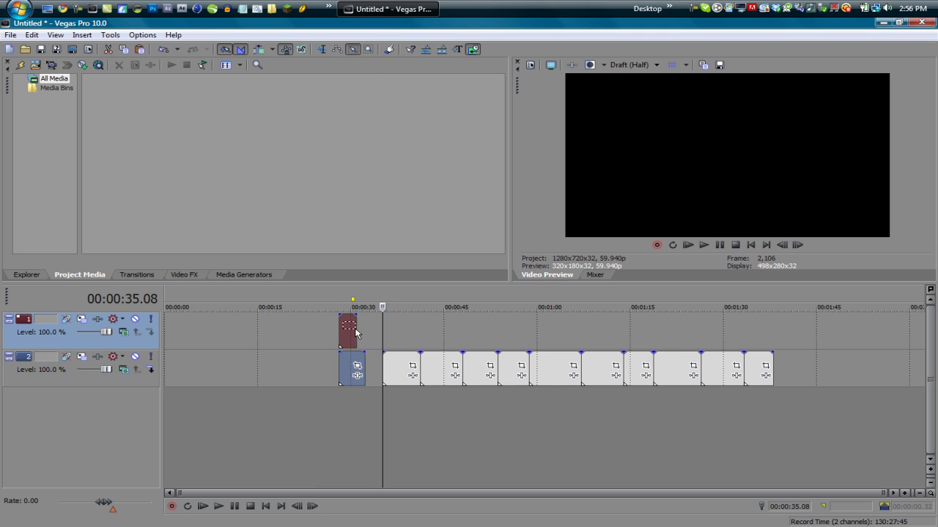
drag(398, 347, 414, 362)
click(345, 425)
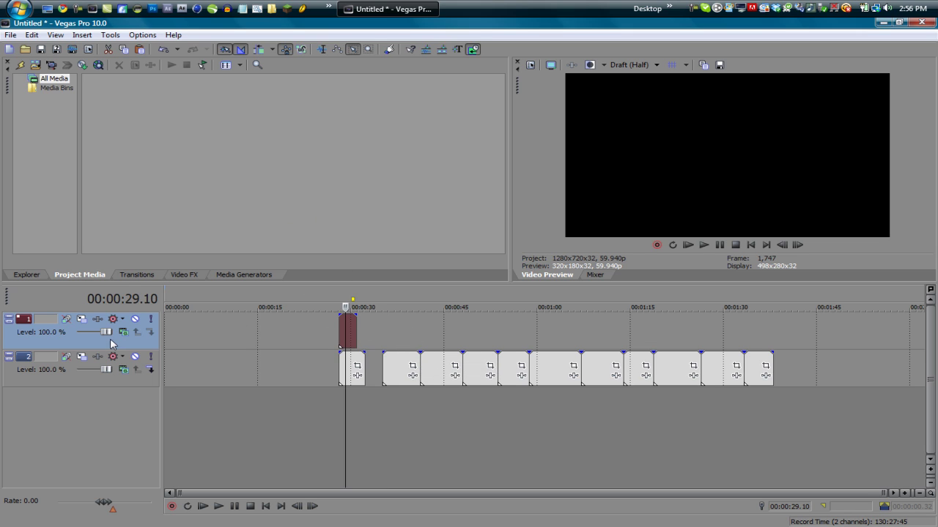
- Delete the top track along with the event on it
click(322, 49)
click(133, 347)
key(Delete)
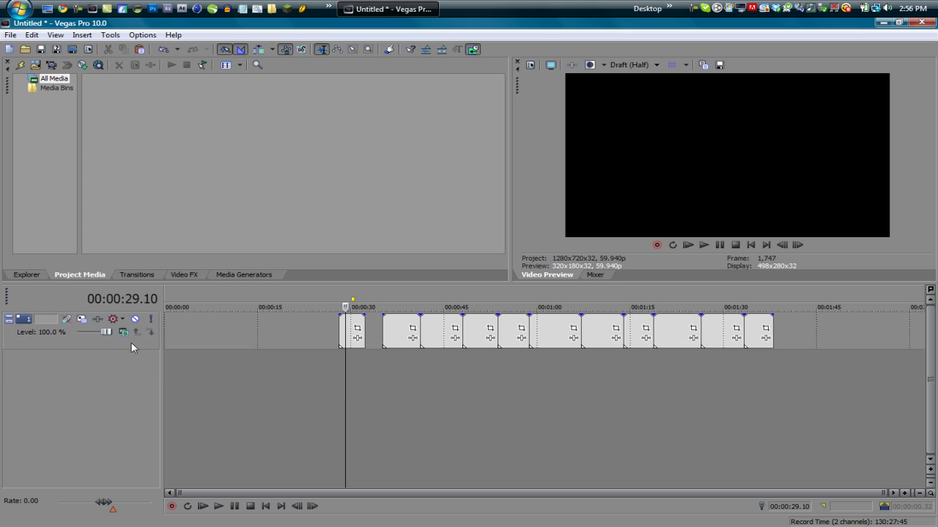
- Insert an audio track below the video track and zoom in on events from 00:00:25
click(368, 51)
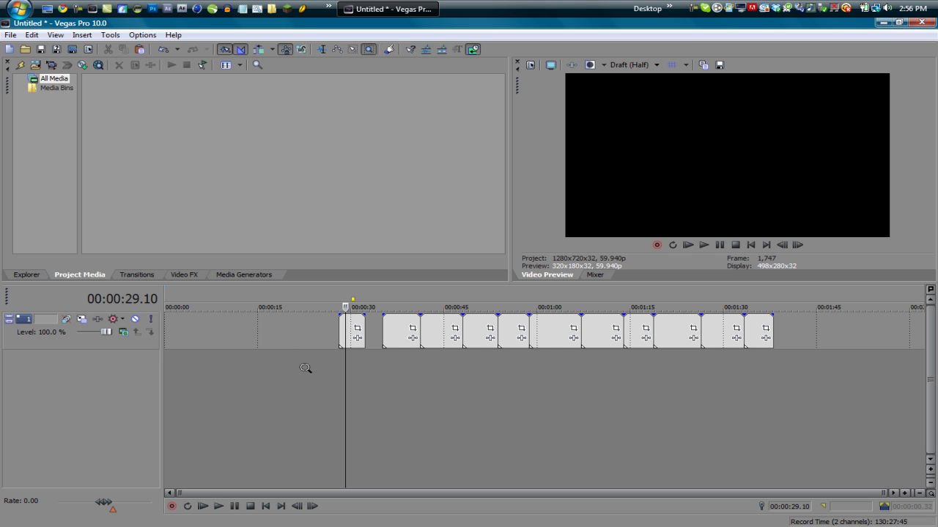
right_click(250, 373)
click(275, 389)
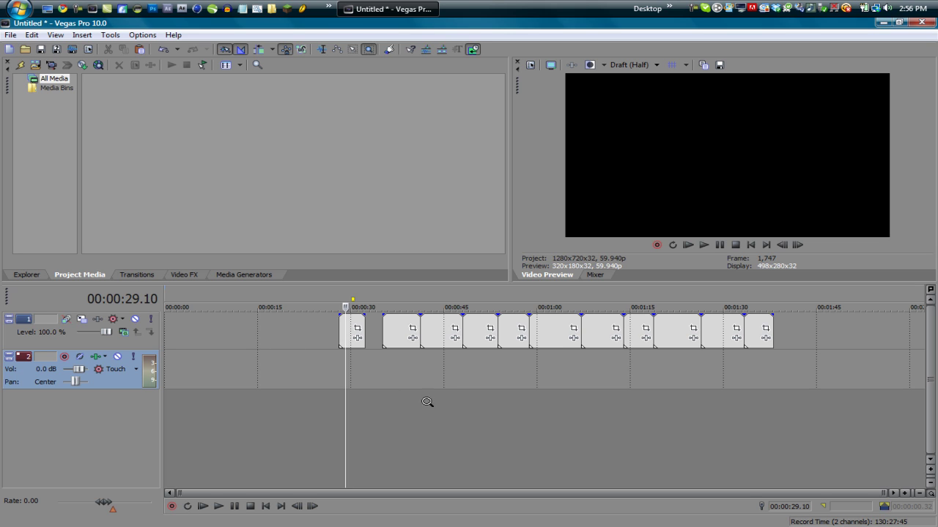
drag(424, 372, 810, 306)
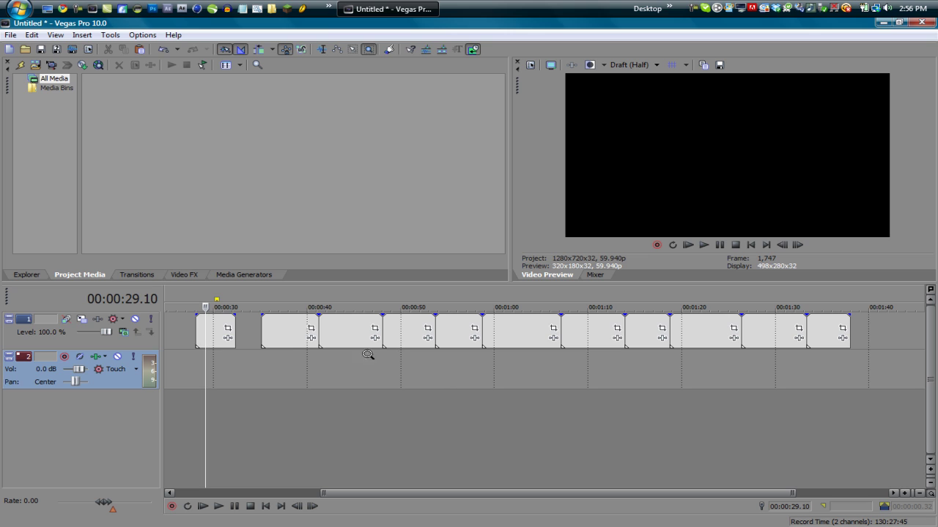
scroll(234, 417, down, 2)
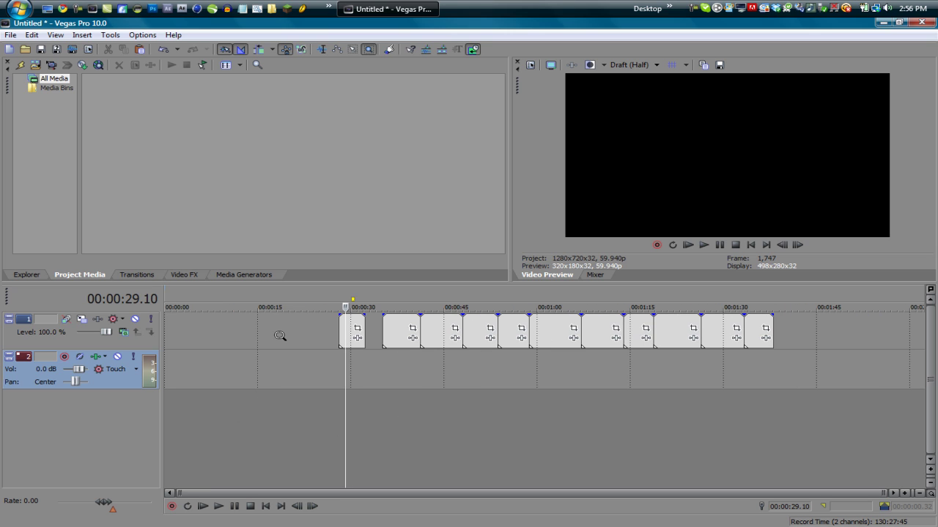
- Zoom in on track 1's events, scroll back out, and adjust the track heights with the vertical zoom button
drag(284, 332, 819, 325)
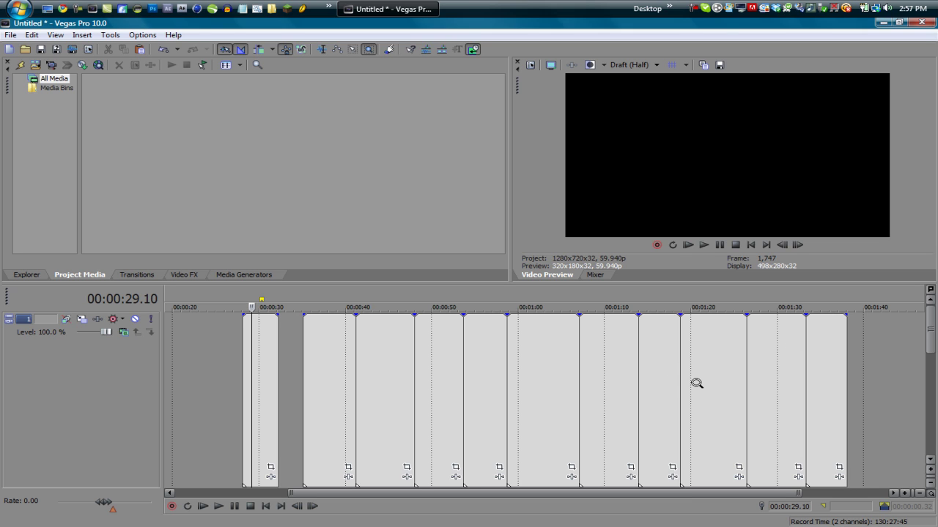
scroll(690, 384, down, 2)
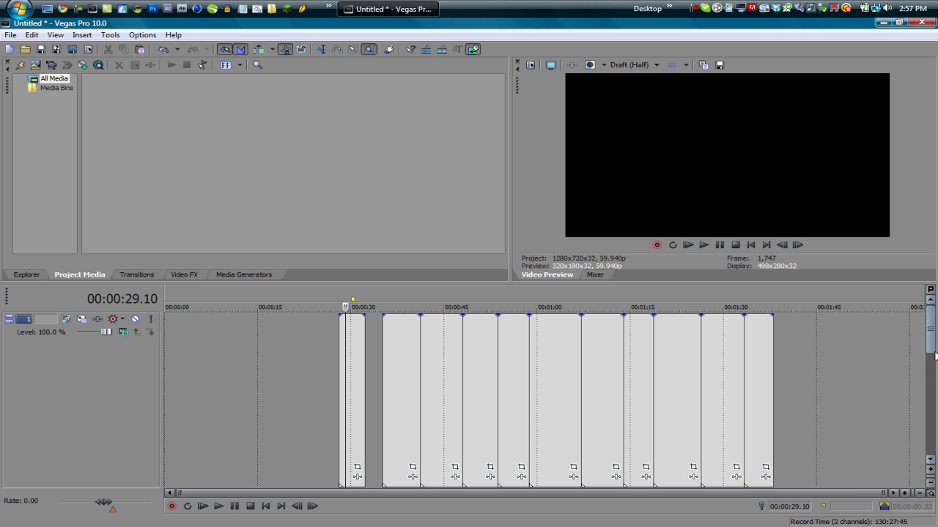
click(932, 483)
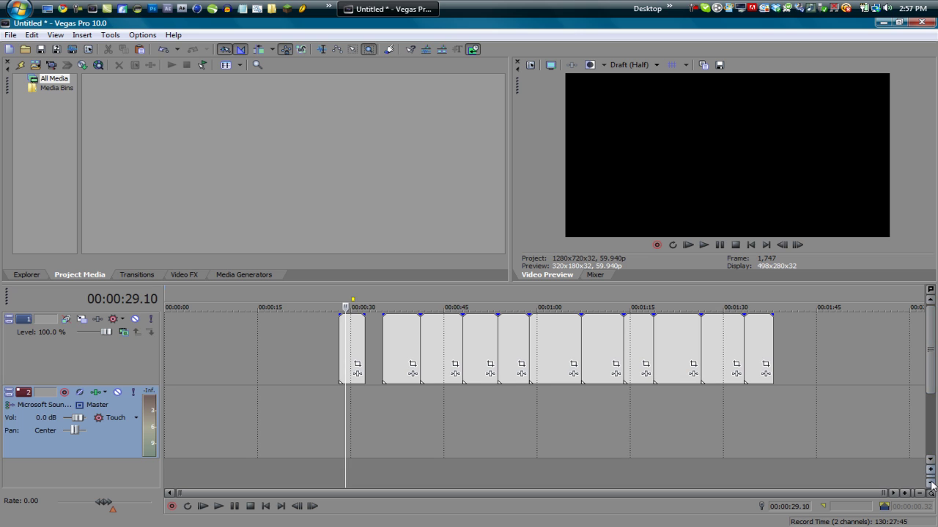
click(931, 483)
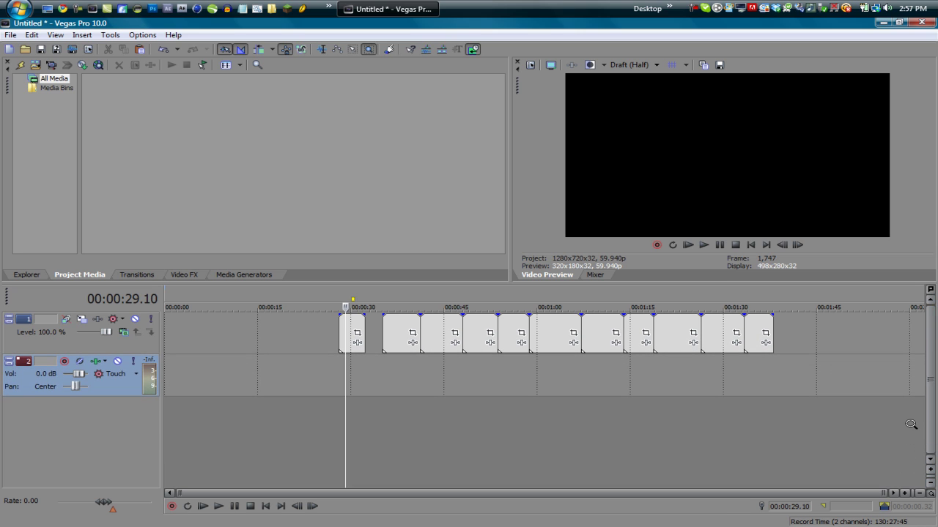
- Zoom in closely on the first clip, then scroll out to show the full timeline past 00:01:45
drag(753, 360, 219, 417)
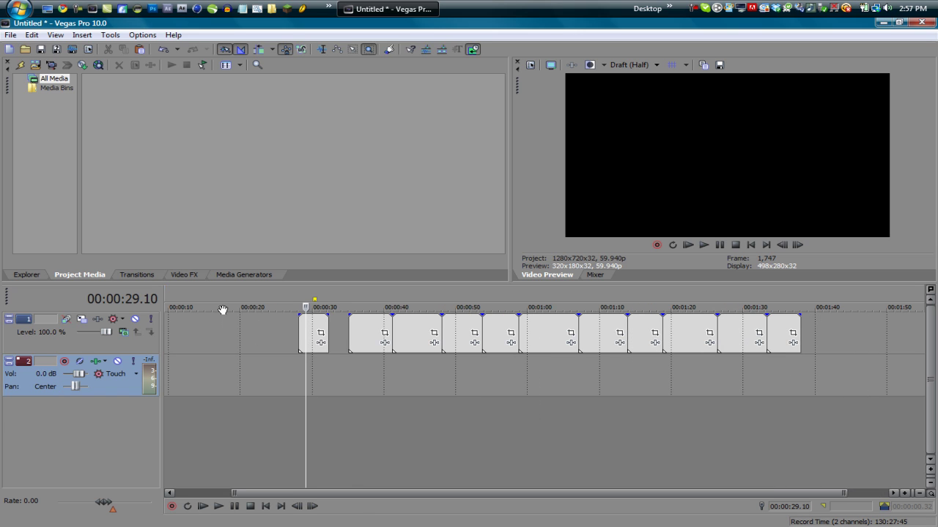
drag(285, 412, 342, 308)
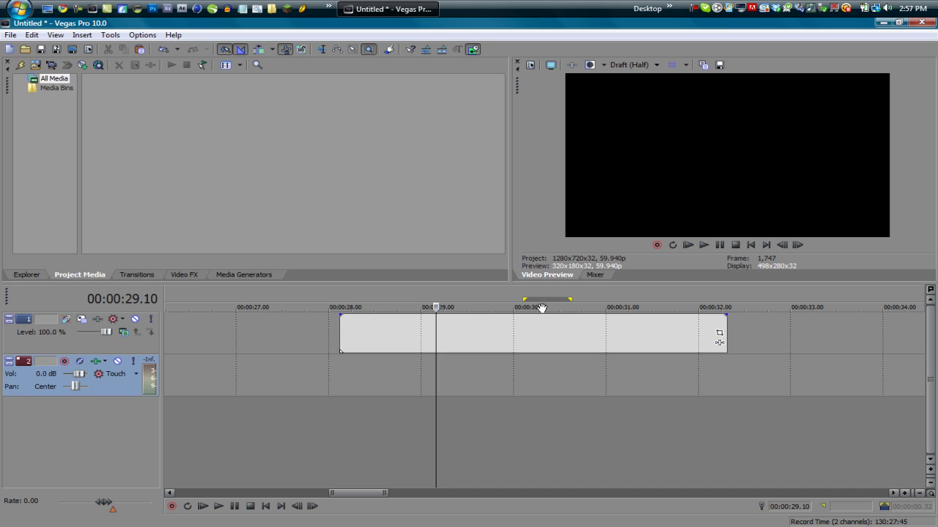
scroll(571, 395, down, 6)
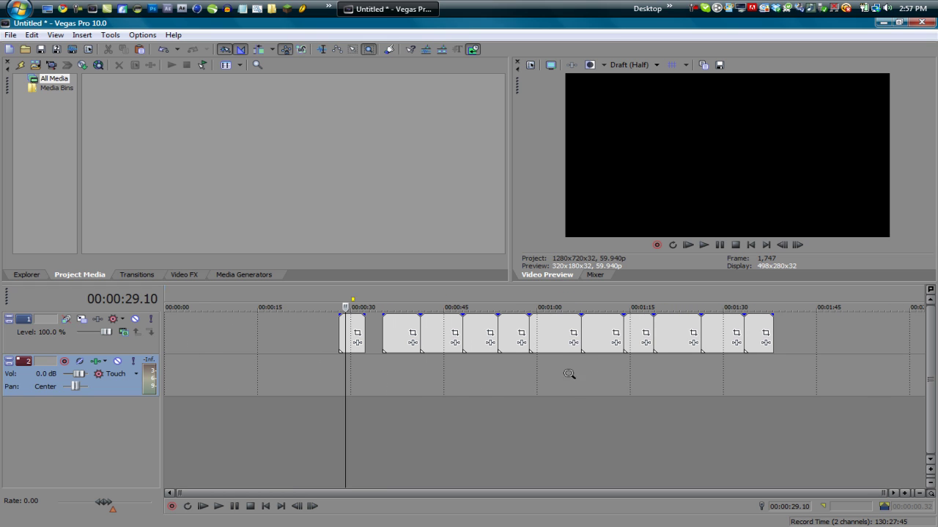